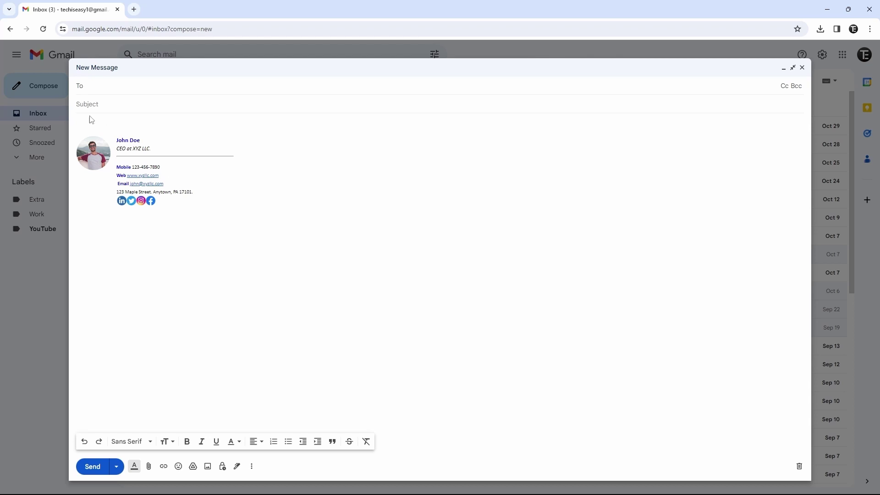
Paste the sample signature into the new message and add a blank line below it
left_click_drag(198, 207, 77, 175)
key("ctrl+v")
key("Return")
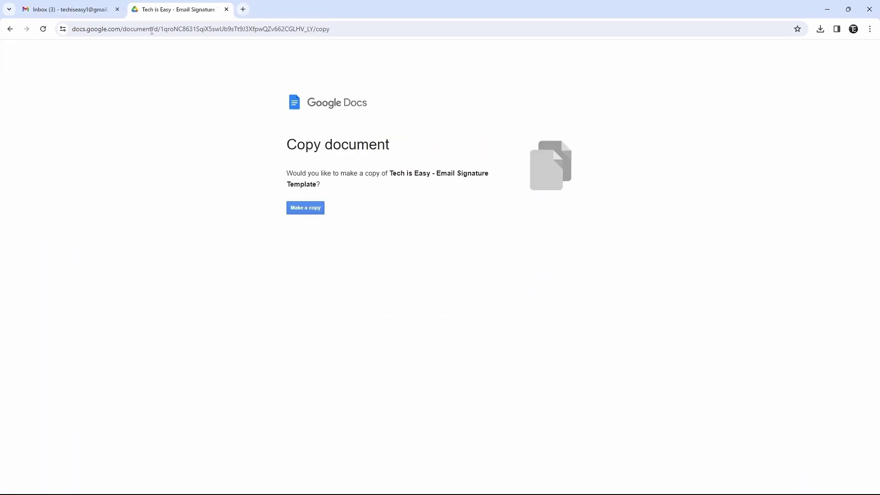
Make your own editable copy of the Email Signature Template document
left_click(300, 208)
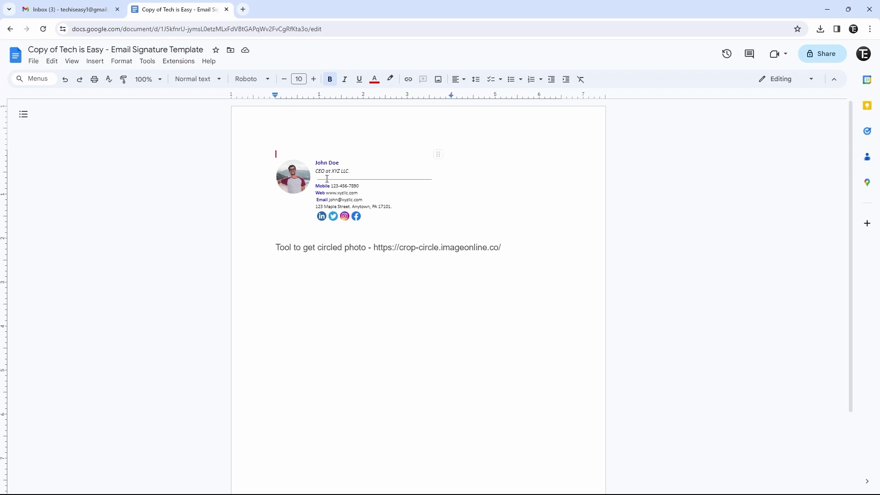
Delete the Web line from the signature and review the remaining contact lines
mouse_move(357, 154)
mouse_move(362, 192)
left_click_drag(362, 193, 321, 194)
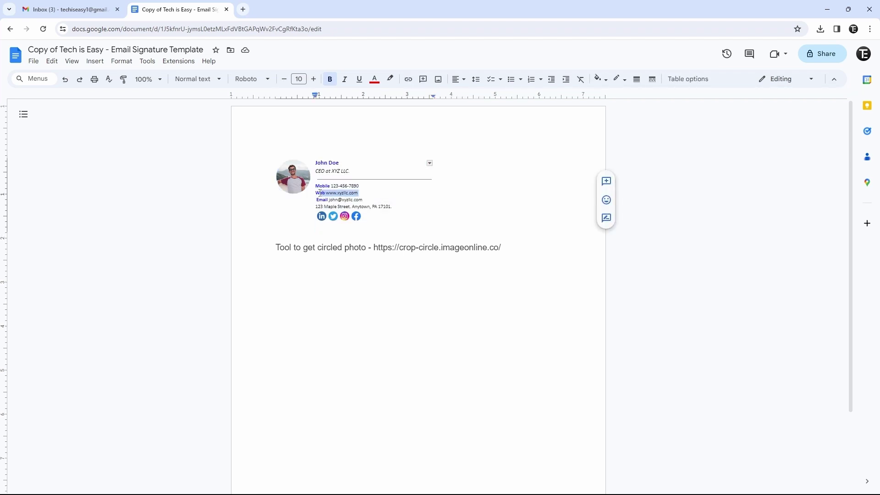
left_click_drag(320, 193, 315, 194)
key("BackSpace")
key("Delete")
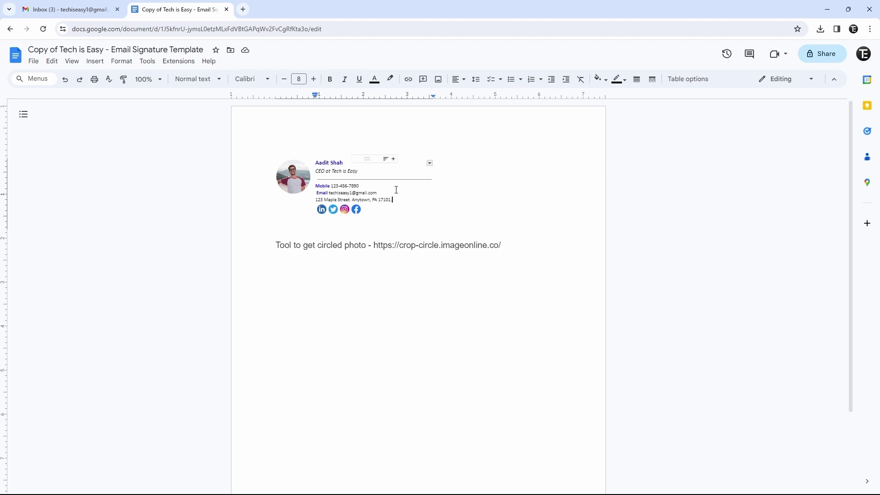
left_click_drag(399, 201, 322, 185)
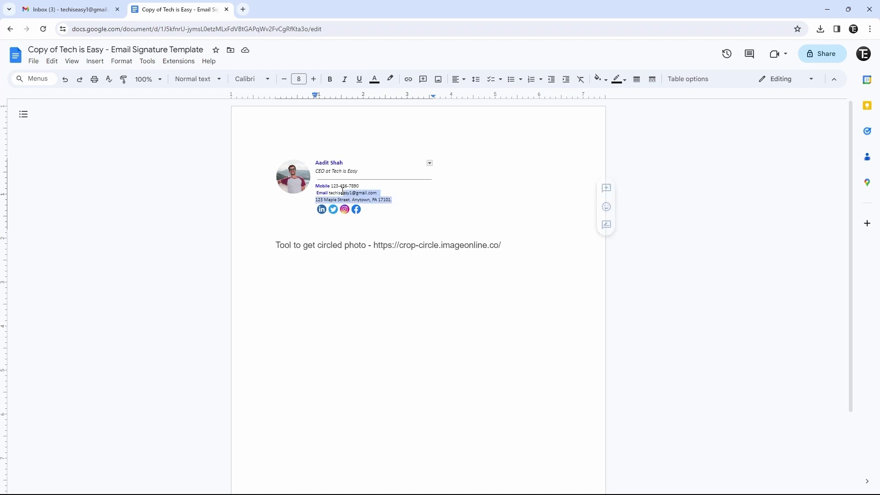
left_click(393, 199)
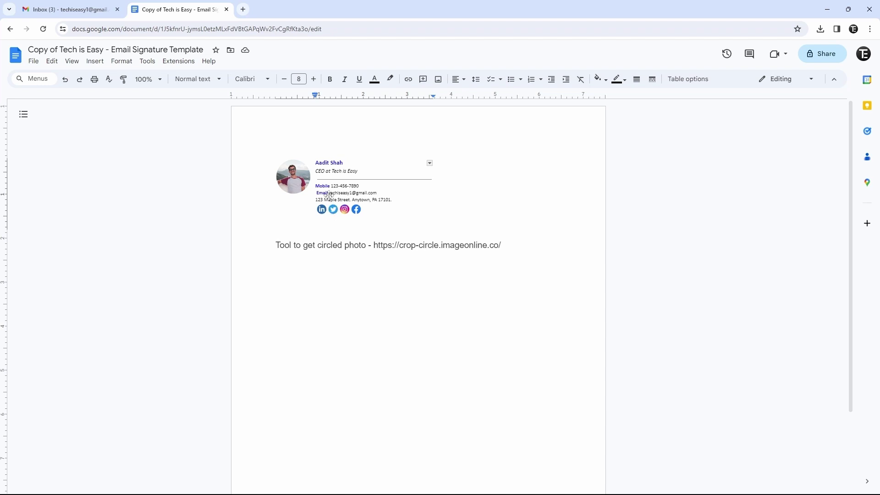
Remove the Twitter icon and follow the crop-circle.imageonline.co link in the document
left_click(333, 209)
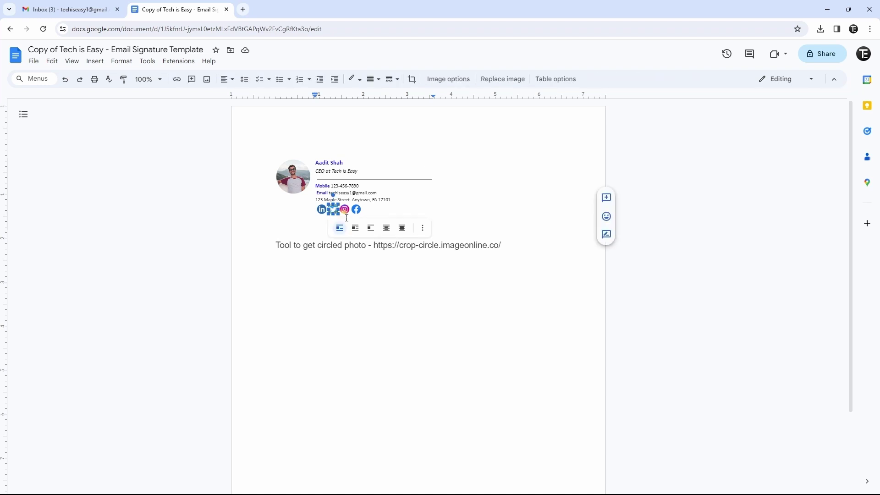
key("Delete")
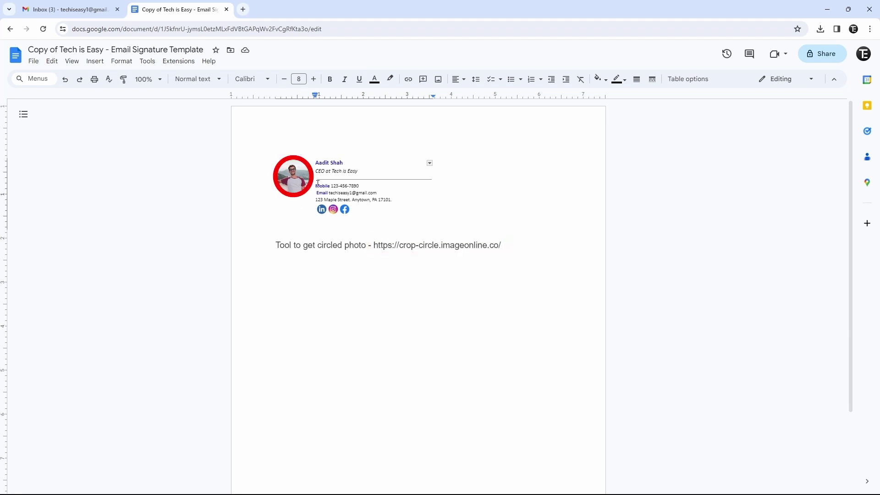
left_click_drag(501, 245, 376, 248)
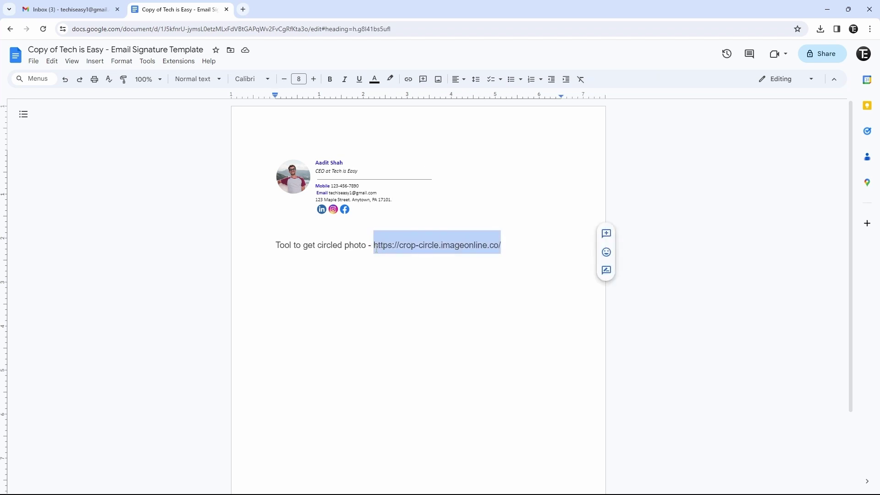
left_click(397, 260, "ctrl")
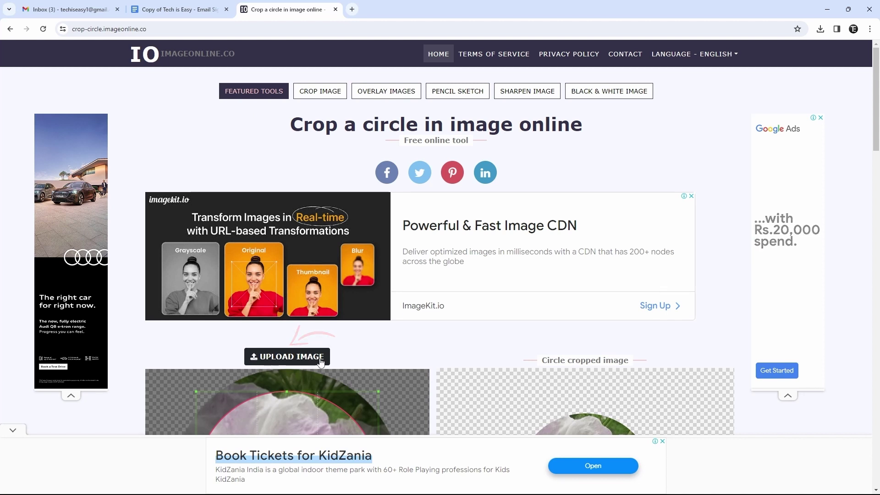
Upload the portrait photo, crop it into a circle and download the result
left_click(268, 358)
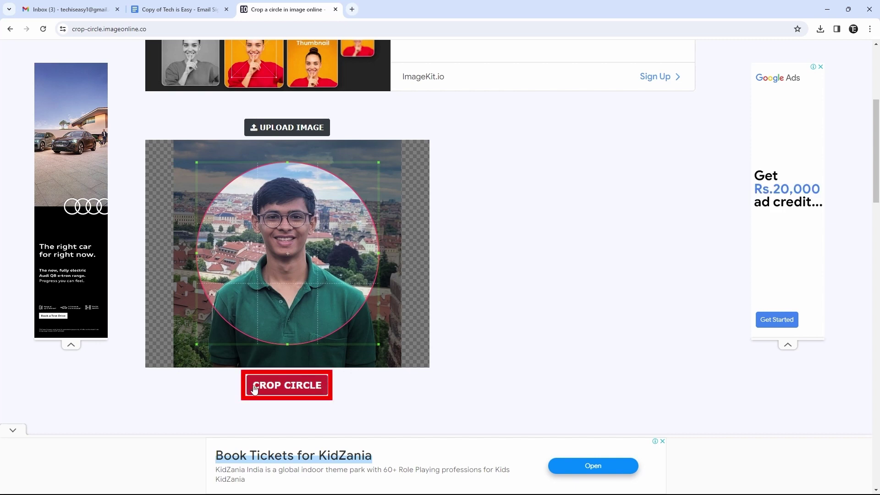
left_click(288, 387)
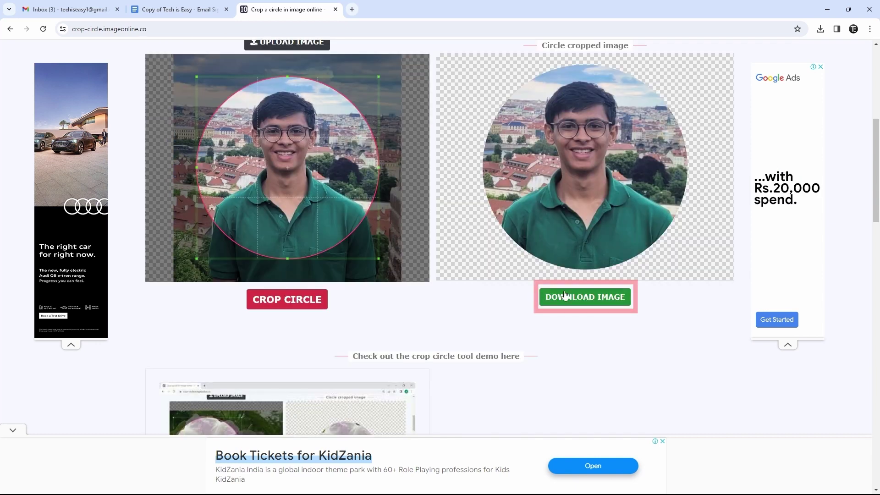
right_click(657, 174)
left_click(601, 334)
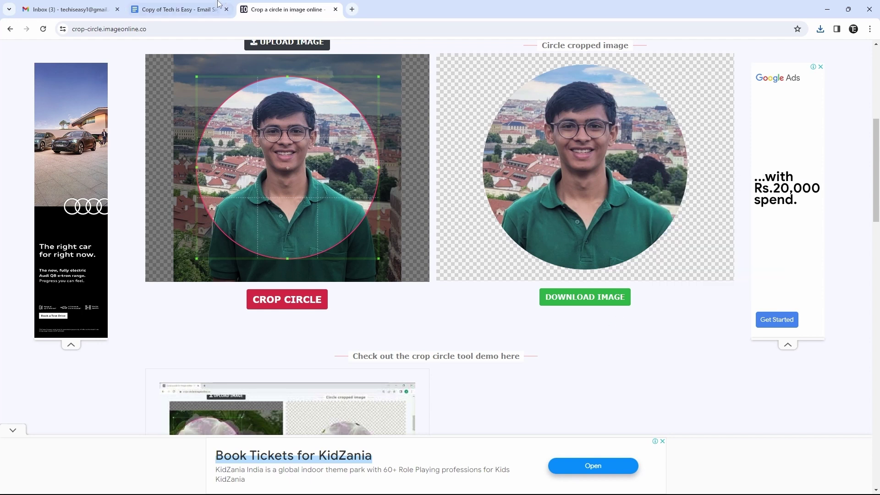
Replace the signature's profile photo with the downloaded circle-cropped portrait file
left_click(181, 8)
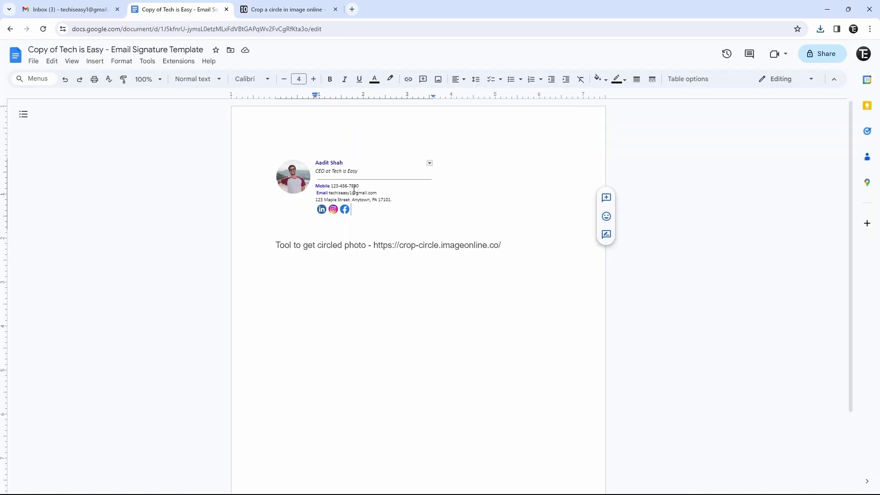
left_click(290, 176)
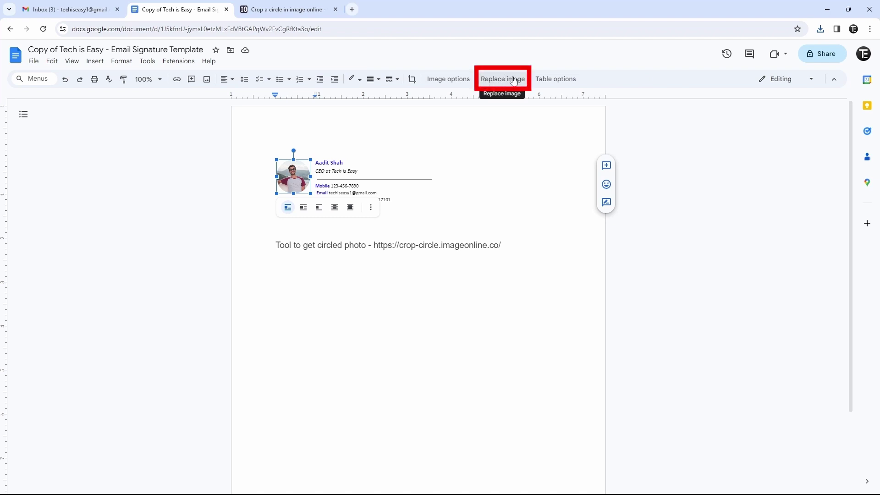
left_click(510, 83)
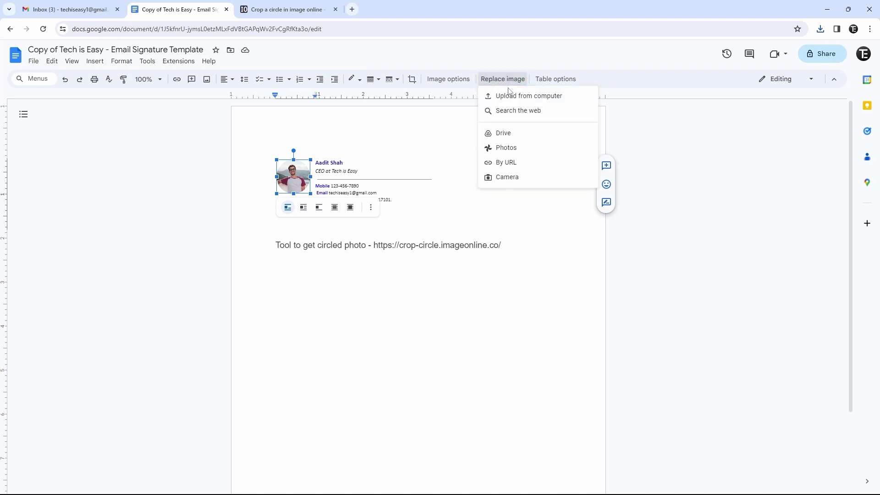
left_click(568, 98)
mouse_move(126, 86)
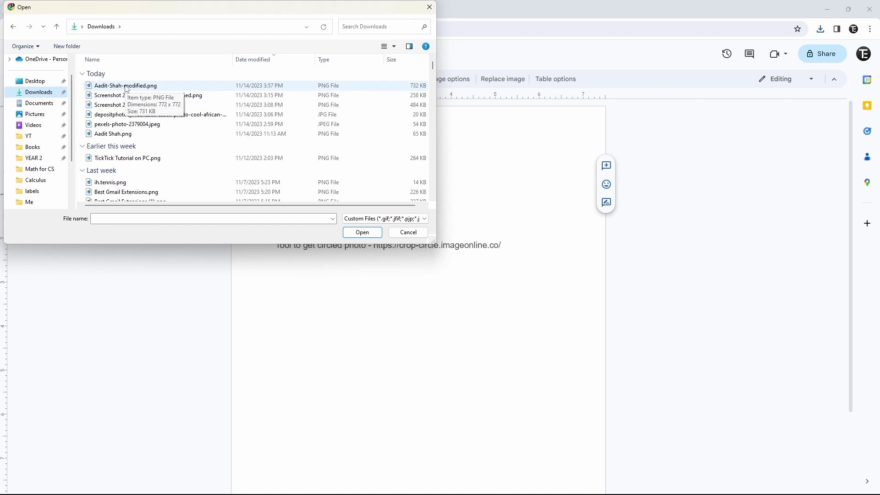
double_click(125, 85)
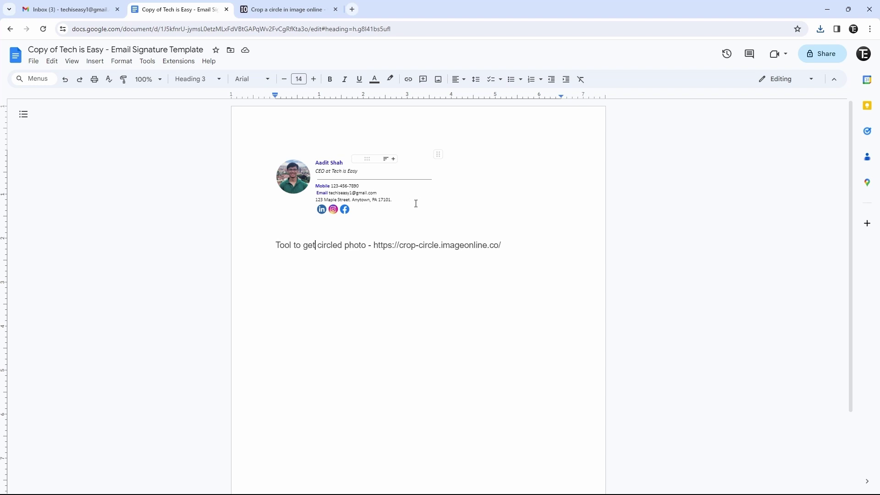
Select the whole signature table for copying, then clear the selection
left_click(437, 209)
left_click_drag(438, 211, 305, 179)
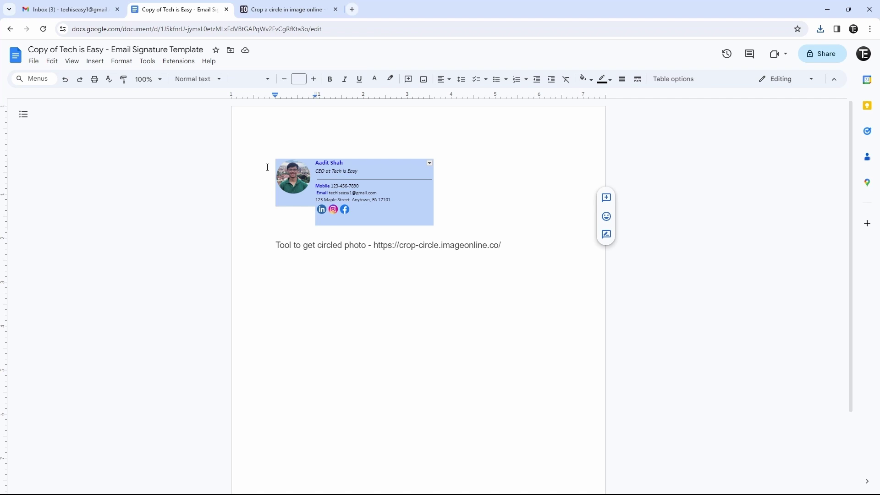
left_click(448, 227)
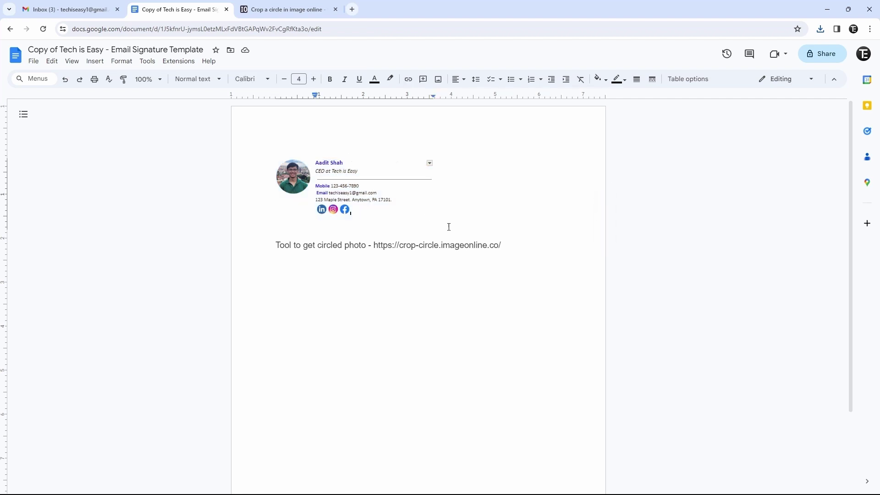
Return to Gmail and open its full settings page
left_click(69, 9)
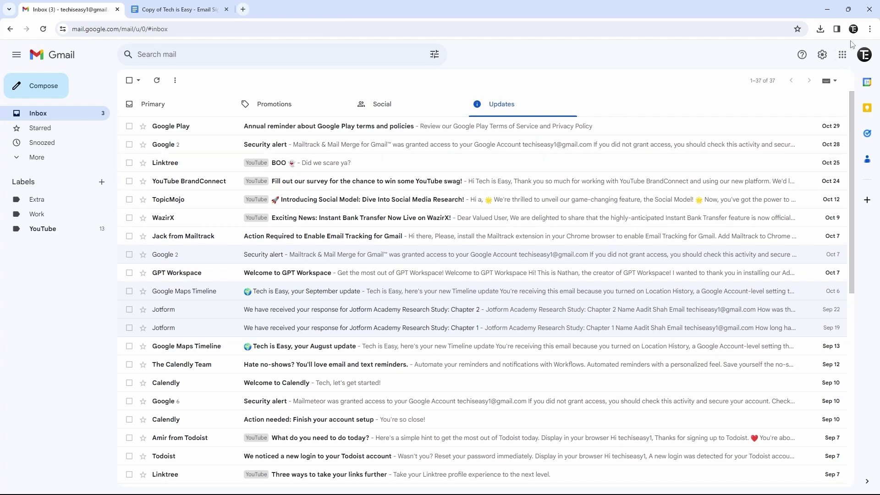
left_click(822, 56)
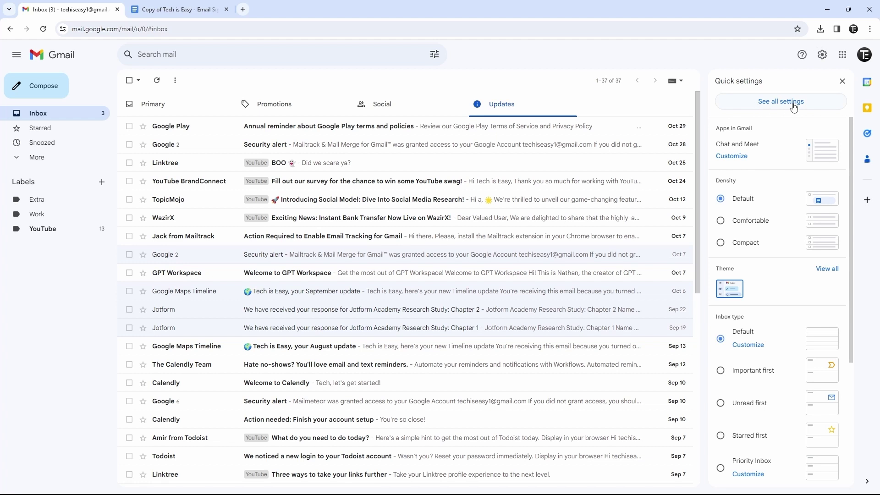
left_click(780, 102)
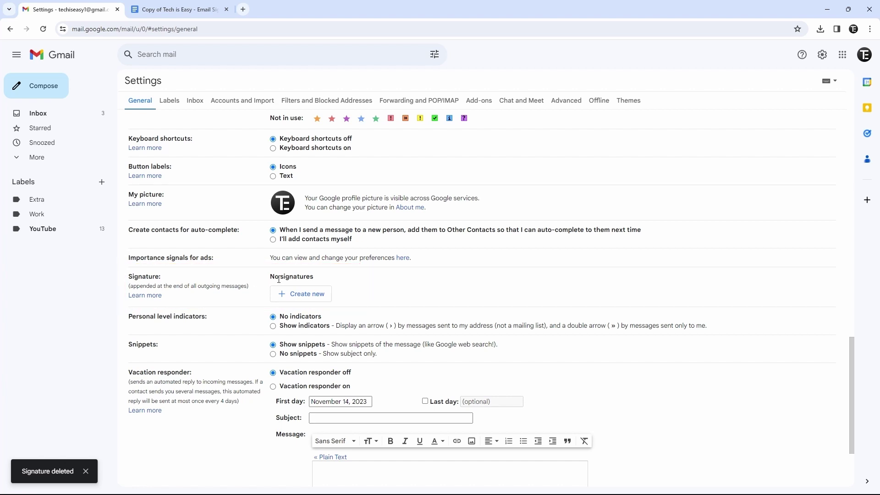
Create a signature named sign1 and paste the copied signature block into it
left_click(311, 299)
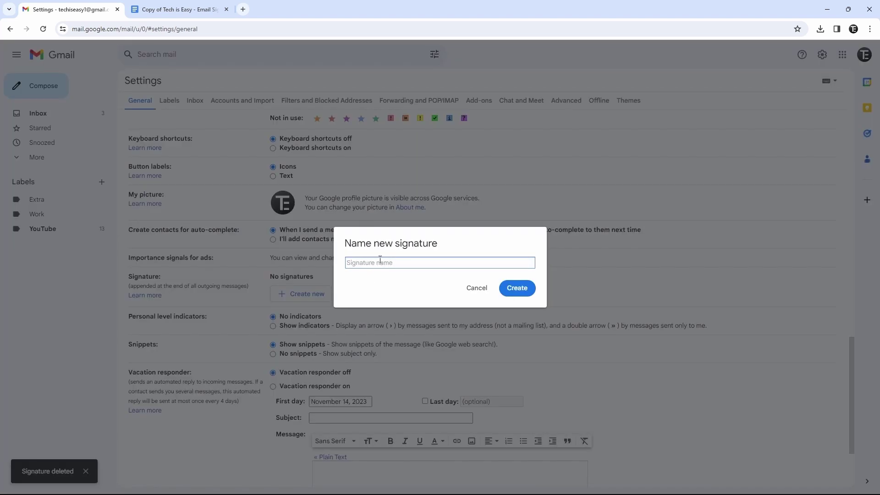
type("sign1")
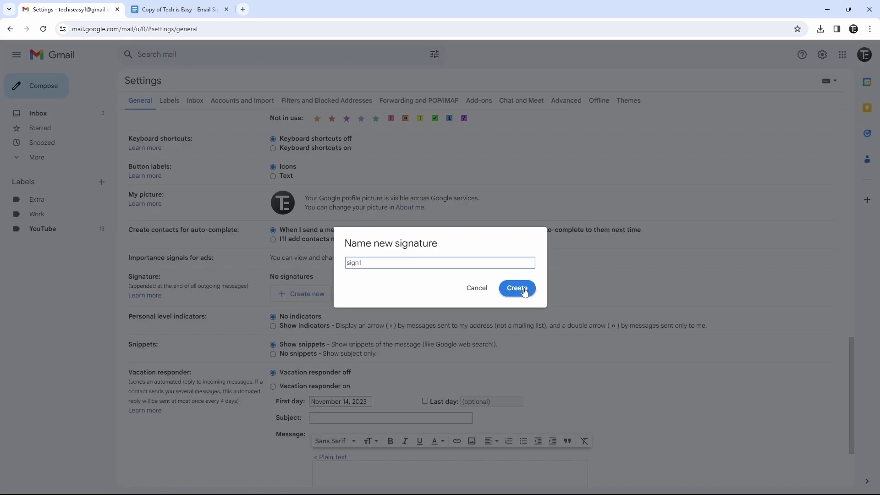
left_click(523, 292)
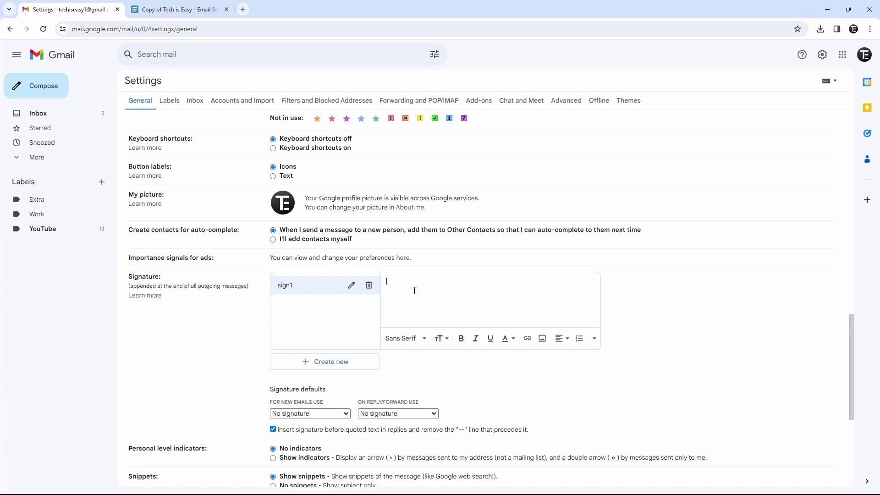
key("ctrl+v")
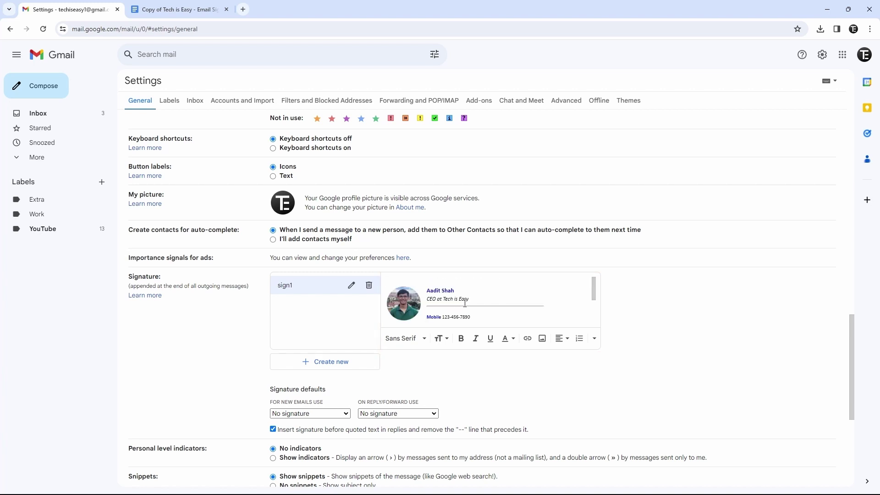
scroll(465, 303, "down", 2)
scroll(464, 303, "up", 2)
left_click(446, 303)
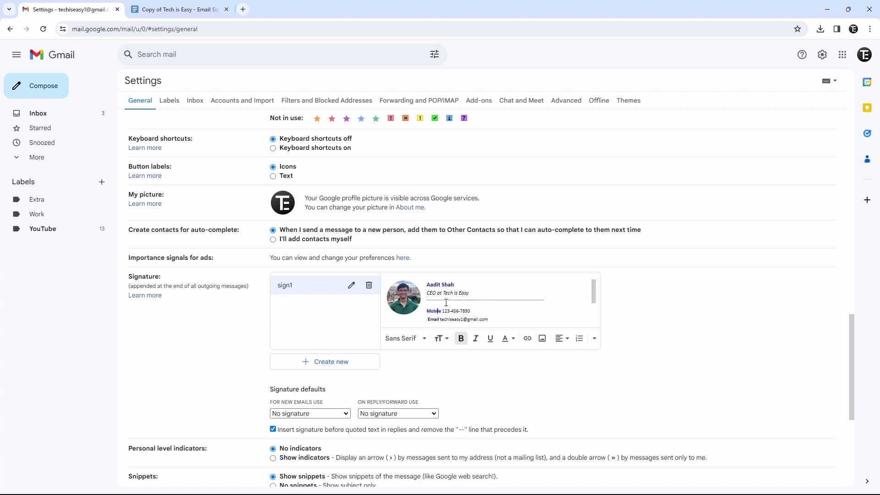
scroll(446, 302, "down", 2)
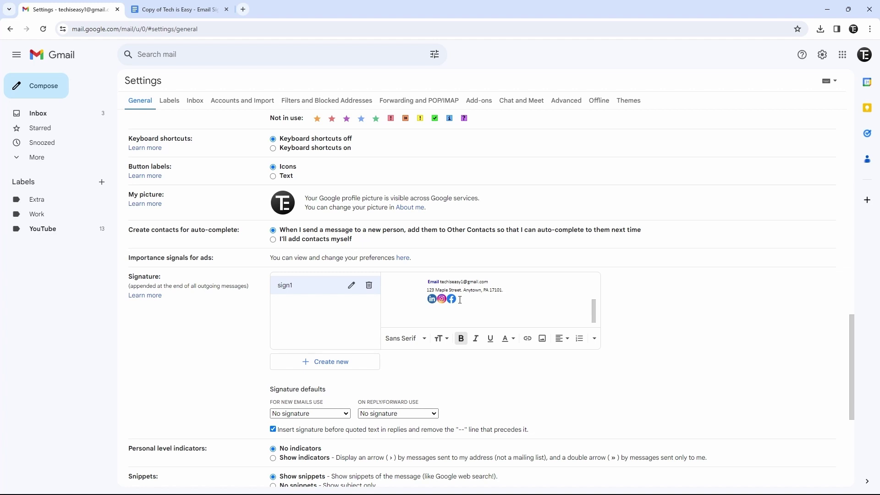
left_click(460, 299)
scroll(460, 299, "down", 1)
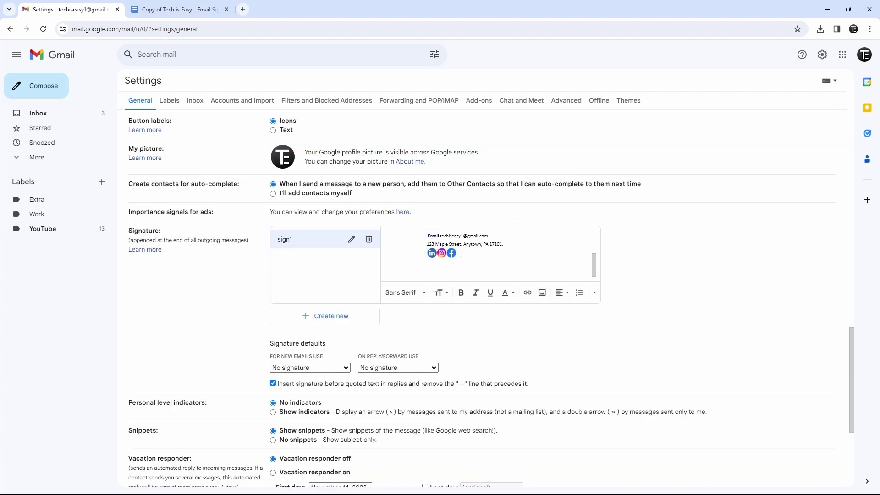
left_click(451, 253)
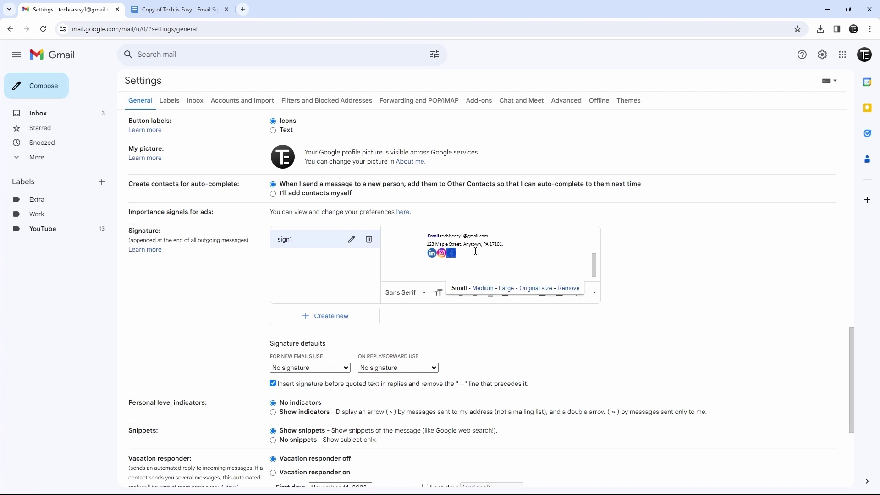
key("ctrl+k")
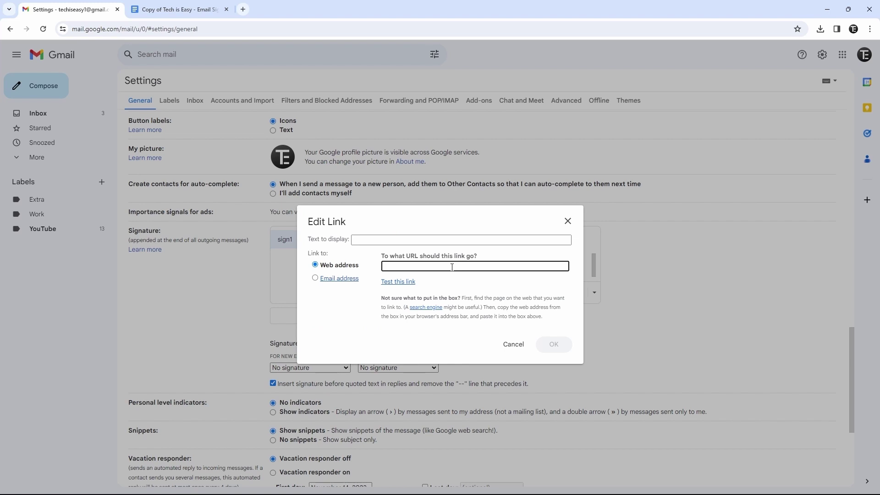
type("www.facebook.com")
left_click(555, 345)
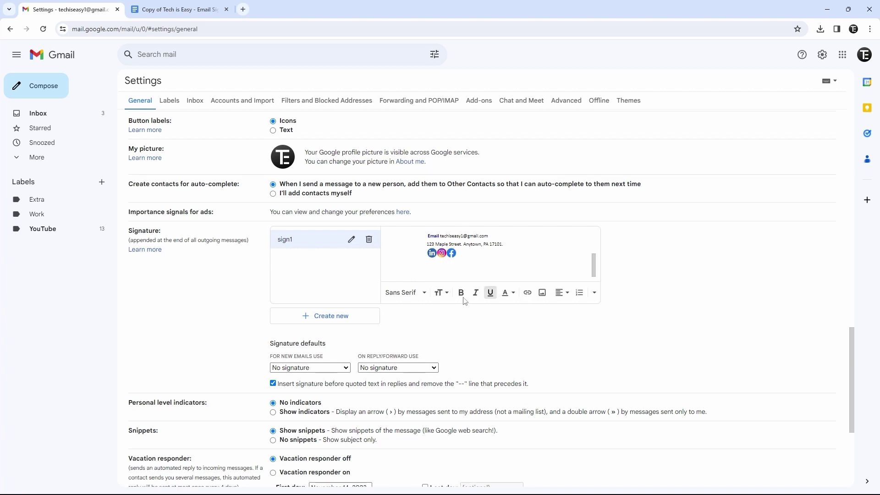
scroll(453, 259, "down", 3)
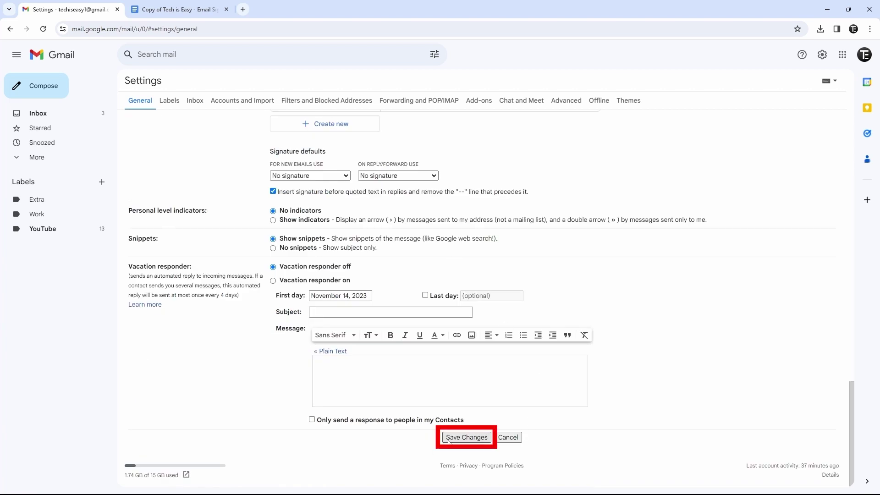
left_click(462, 437)
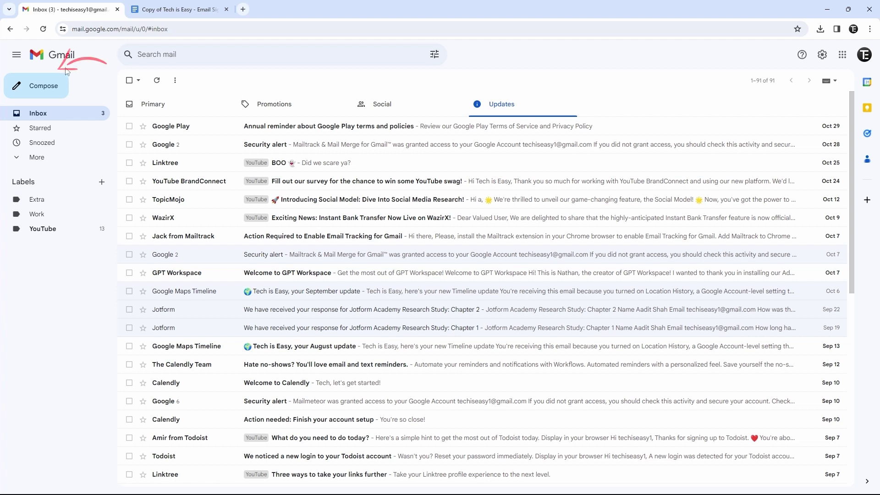
Compose a new email and insert the 'sign1' signature with photo and social icons
left_click(55, 89)
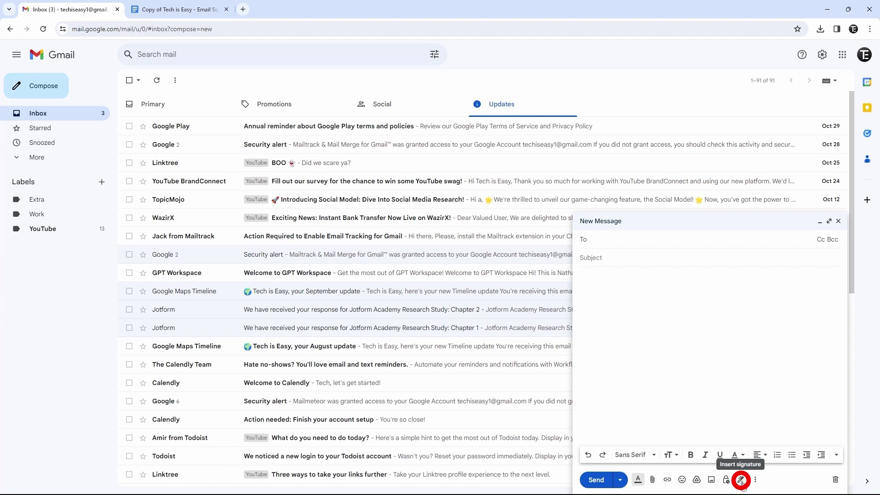
left_click(742, 481)
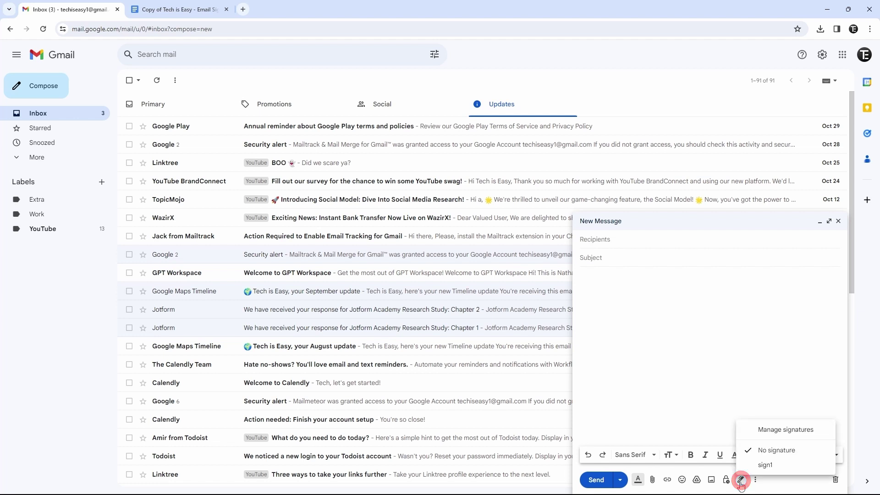
left_click(765, 467)
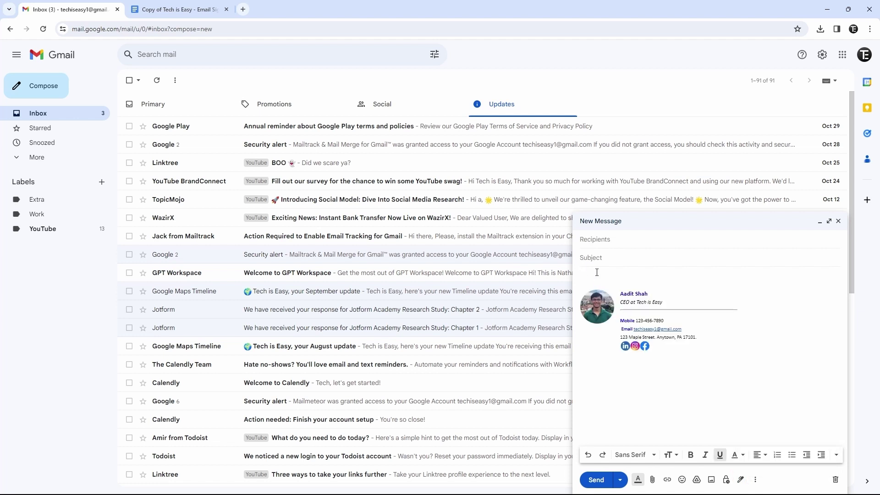